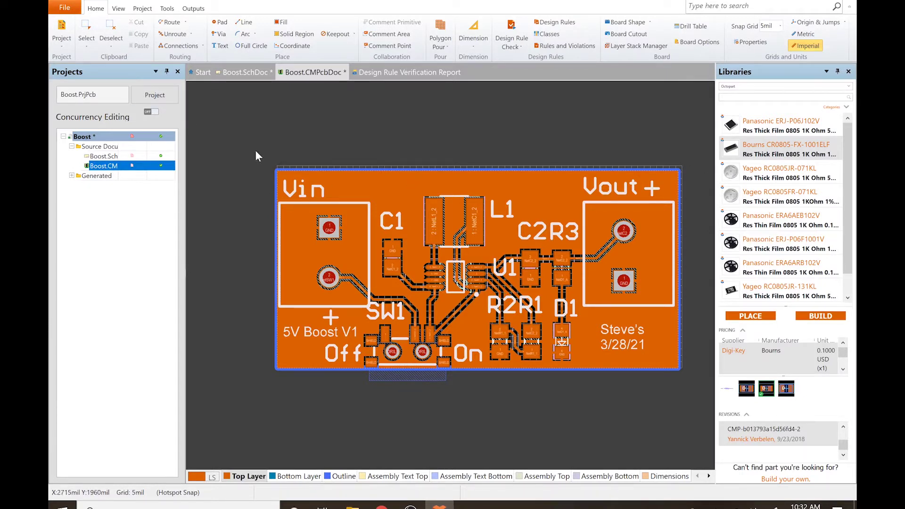
# - Open the output file generation for the Boost project, saving the project and all its documents
pyautogui.click(62, 41)
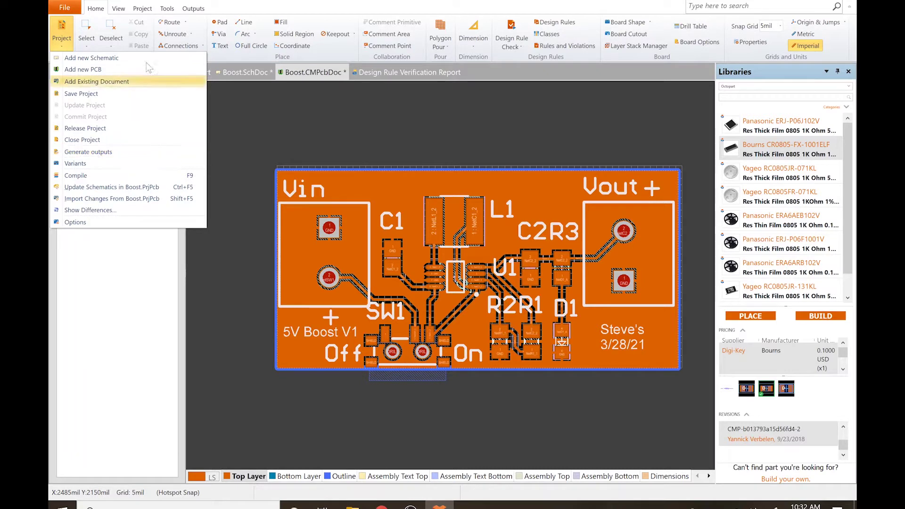
pyautogui.click(196, 8)
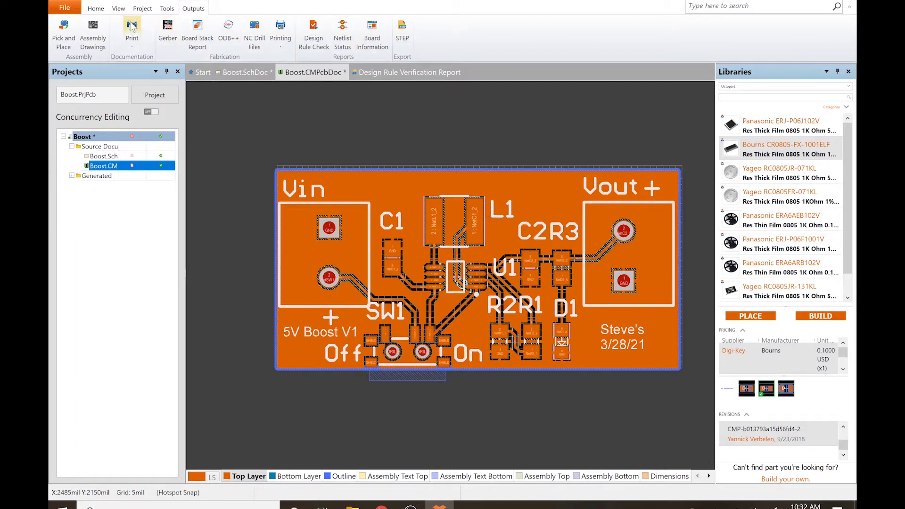
pyautogui.click(96, 9)
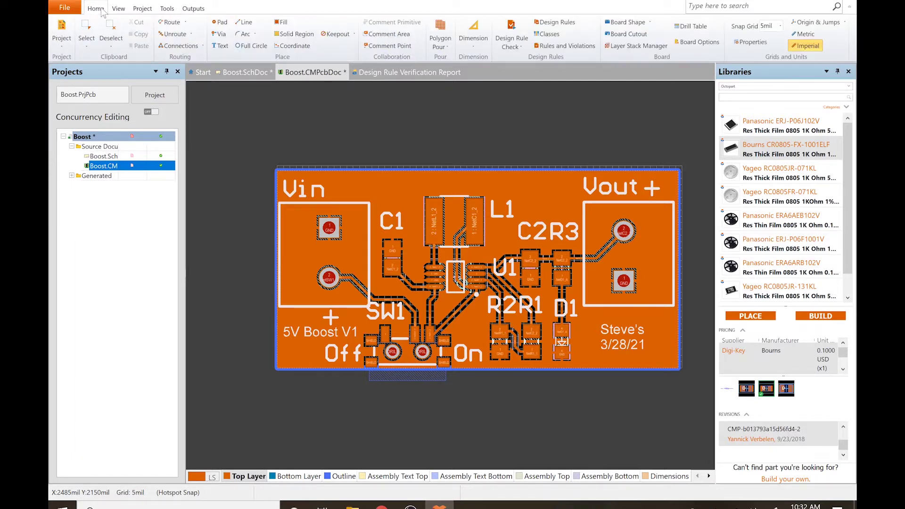
pyautogui.click(62, 38)
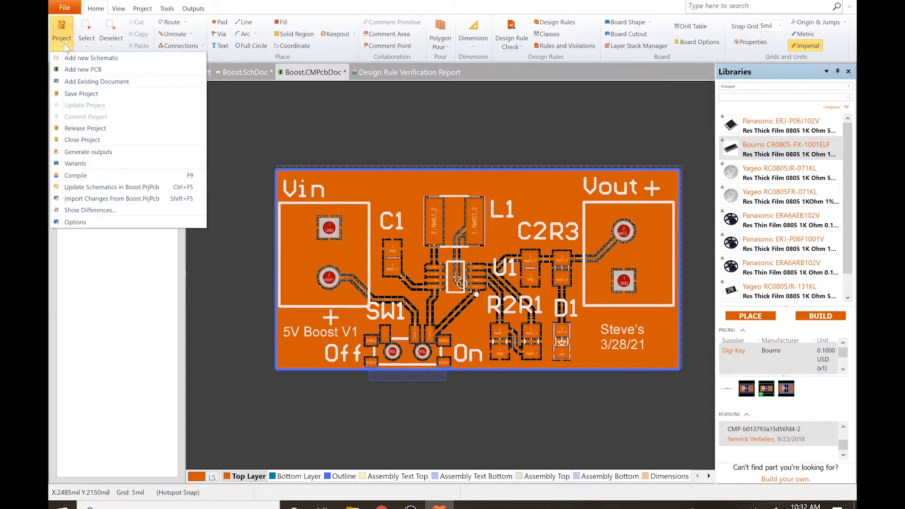
pyautogui.click(78, 151)
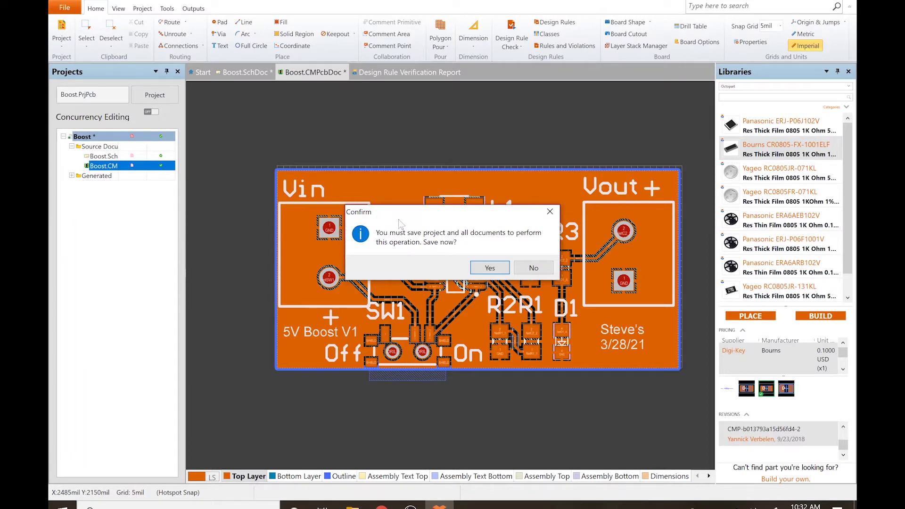
pyautogui.click(492, 268)
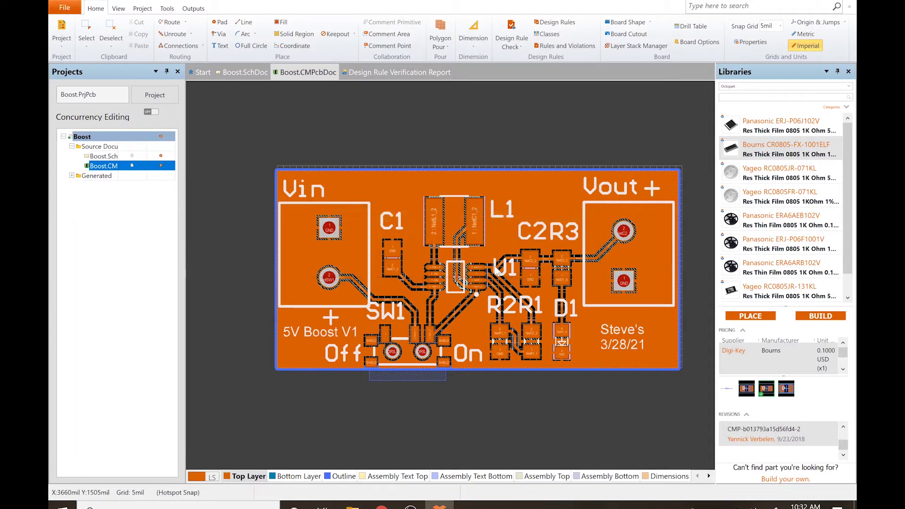
pyautogui.click(537, 395)
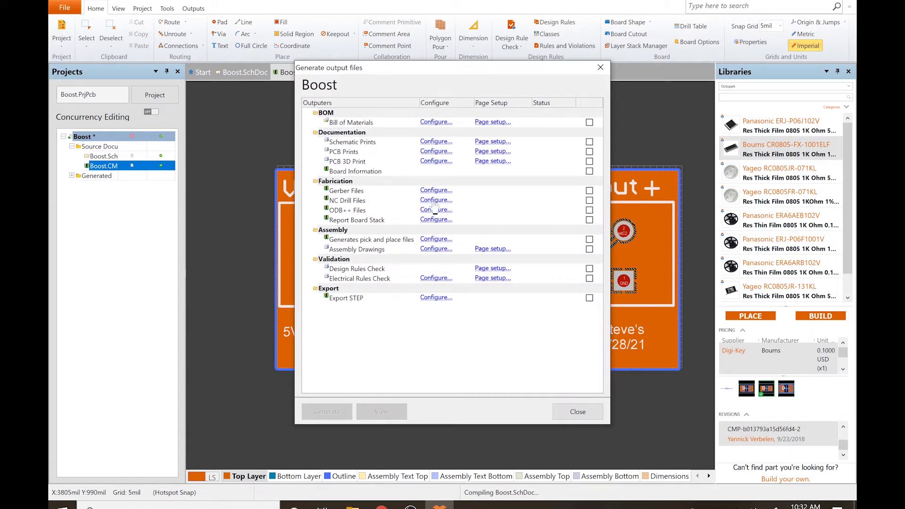
# - Enable the Gerber Files and NC Drill Files outputs for generation
pyautogui.click(589, 191)
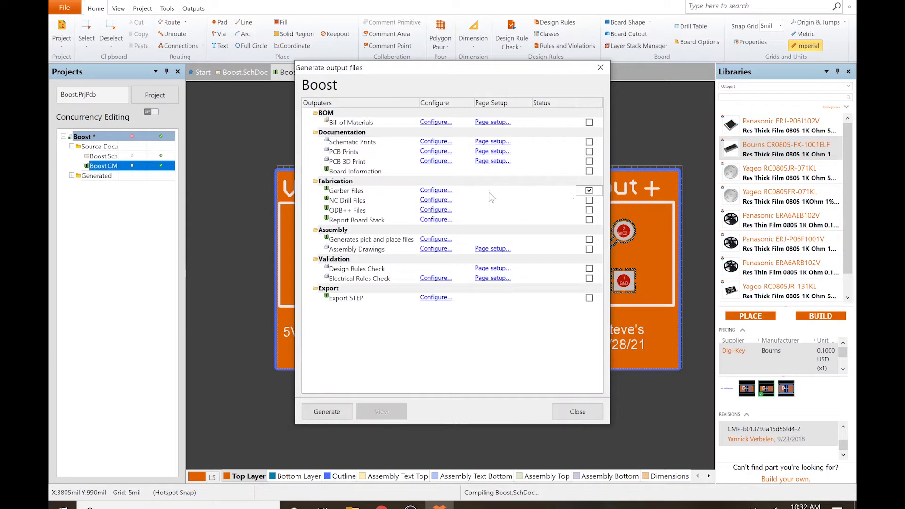
pyautogui.click(589, 200)
# - Configure the Gerber files to plot the Outline plus the Top and Bottom Overlay, Paste, Solder and copper layers
pyautogui.click(435, 191)
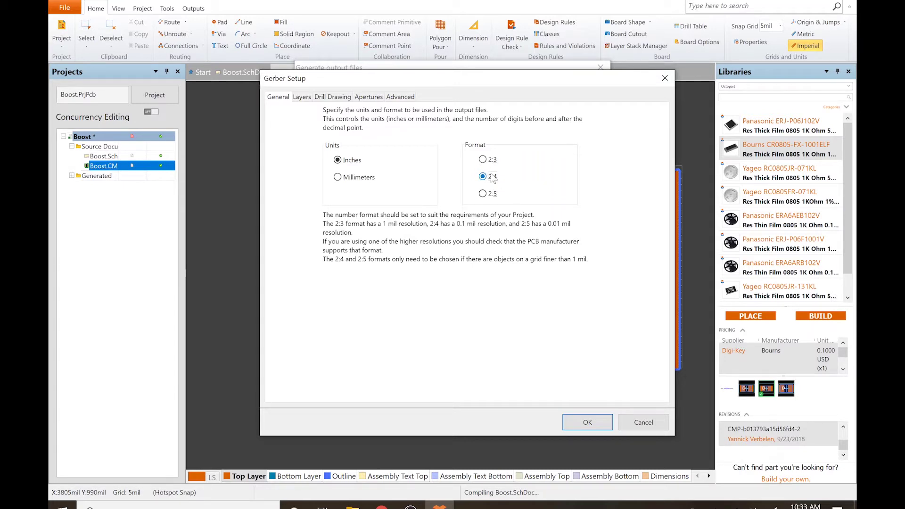
pyautogui.click(302, 97)
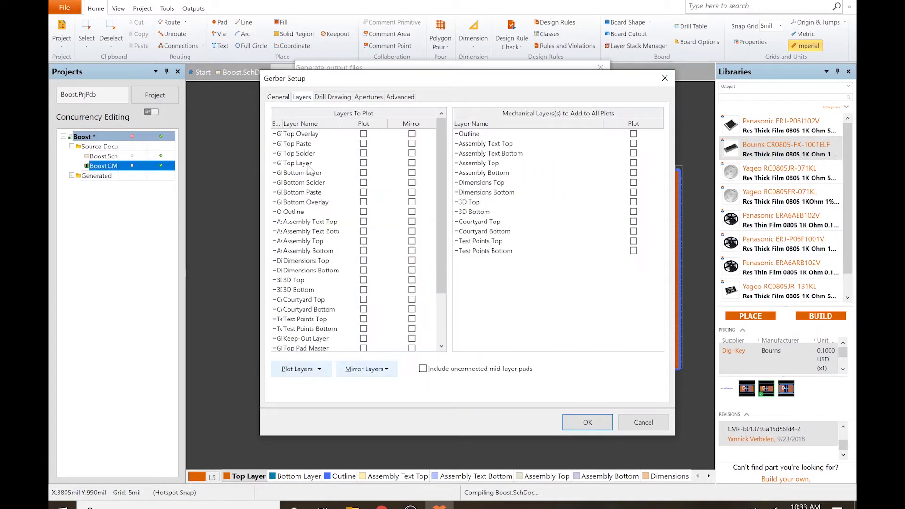
pyautogui.moveTo(434, 155); pyautogui.dragTo(437, 120)
pyautogui.click(362, 212)
pyautogui.click(363, 202)
pyautogui.click(363, 192)
pyautogui.click(363, 182)
pyautogui.click(364, 172)
pyautogui.click(363, 162)
pyautogui.click(363, 153)
pyautogui.click(363, 144)
pyautogui.click(363, 134)
pyautogui.click(584, 421)
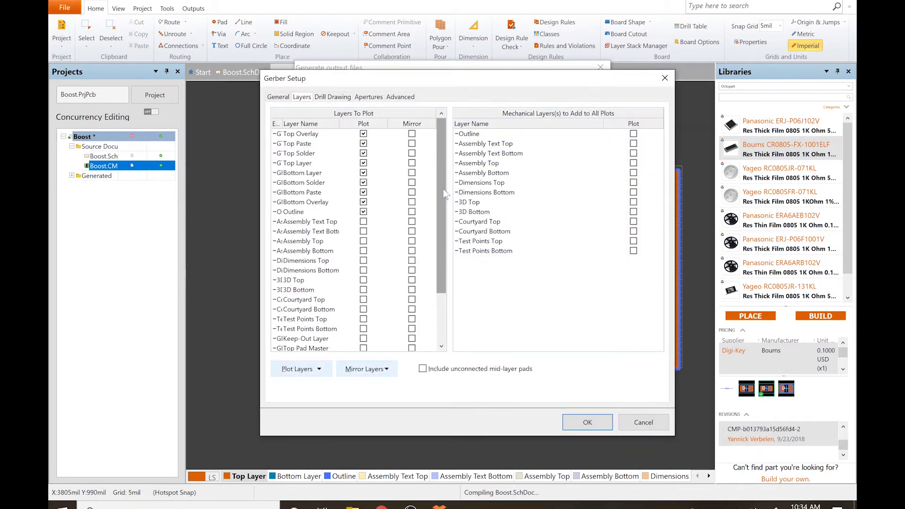
# - Review the drill drawing, aperture, advanced and general Gerber settings, and accept the Gerber setup
pyautogui.click(332, 98)
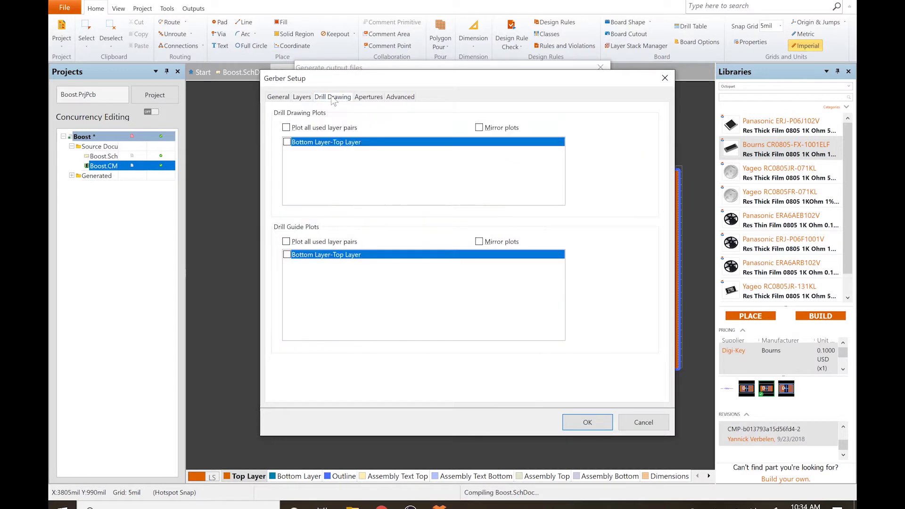
pyautogui.click(370, 97)
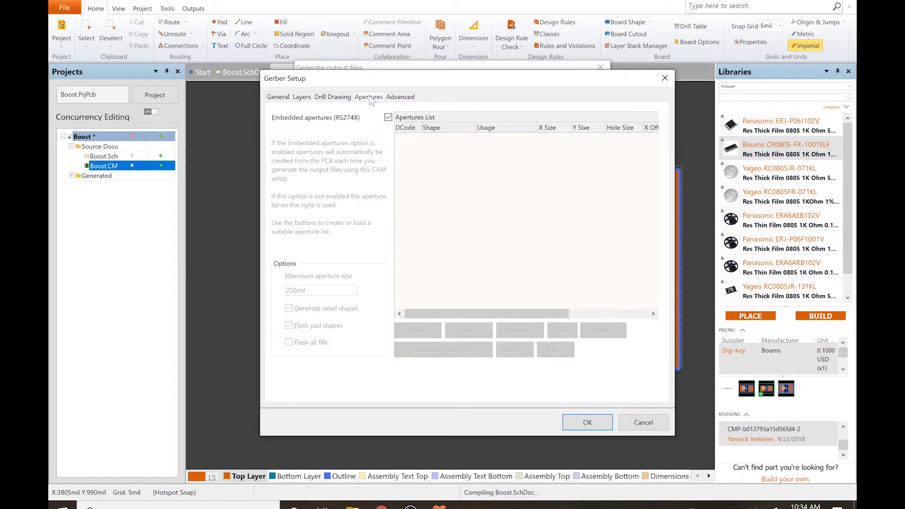
pyautogui.click(399, 98)
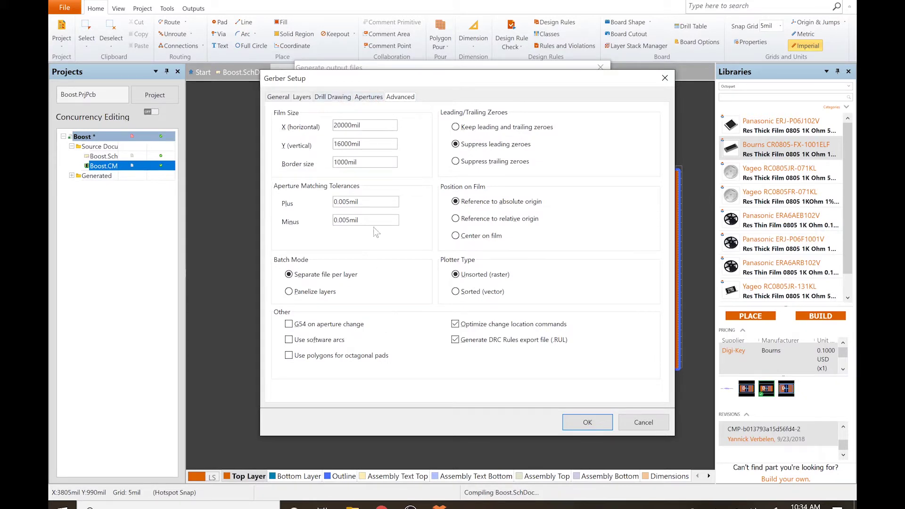
pyautogui.click(283, 100)
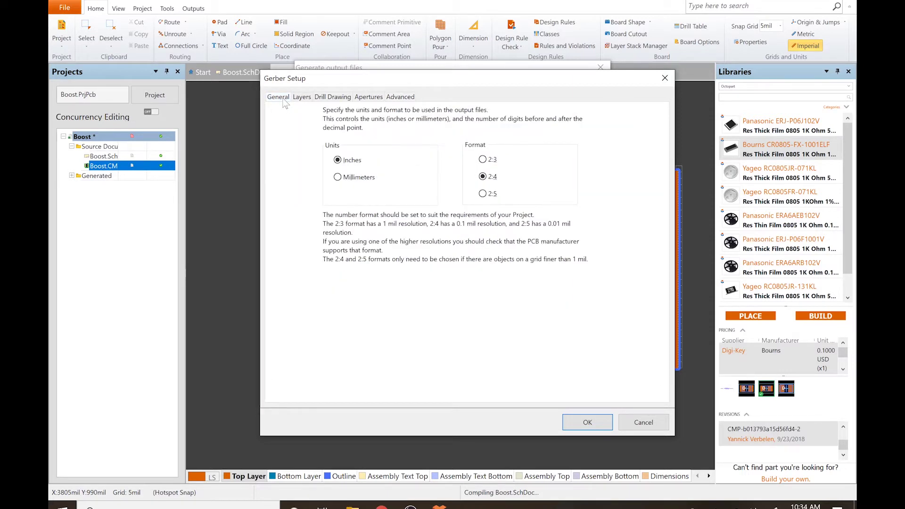
pyautogui.click(585, 412)
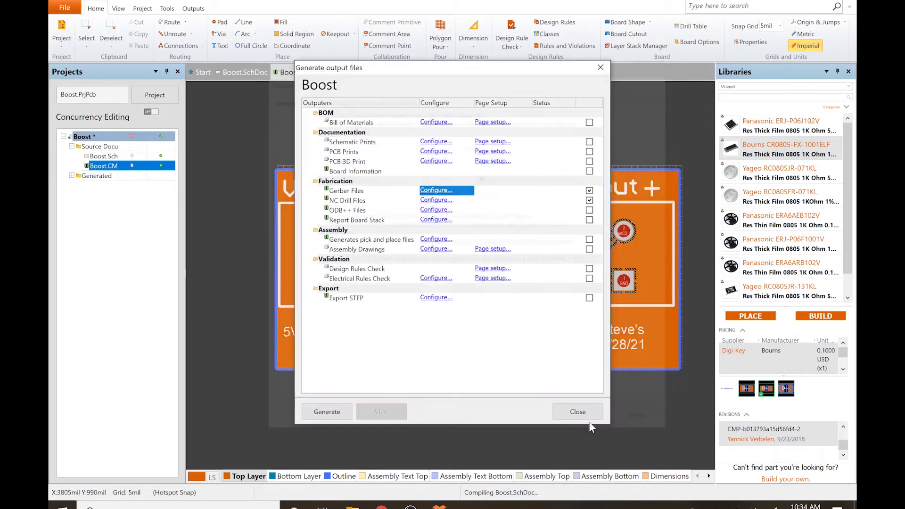
# - Set the NC Drill output format to 2:4 and accept the drill setup
pyautogui.click(426, 203)
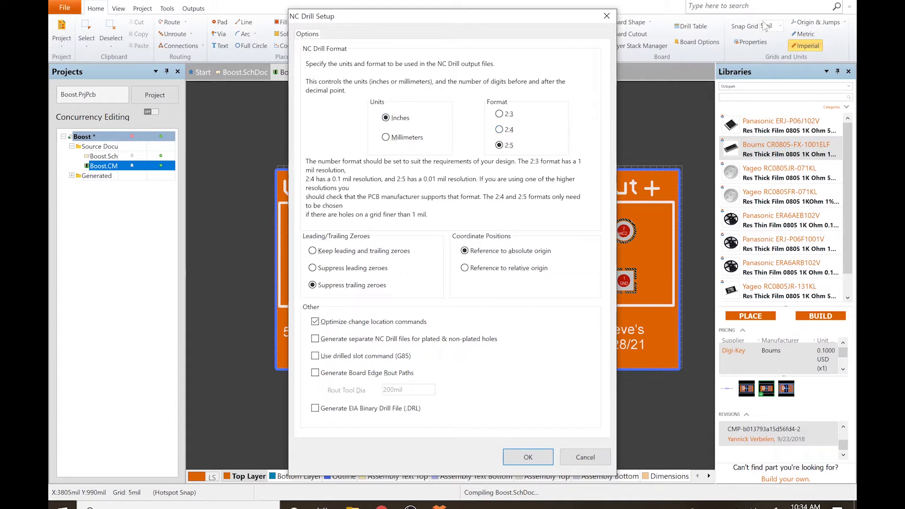
pyautogui.click(499, 130)
pyautogui.click(523, 457)
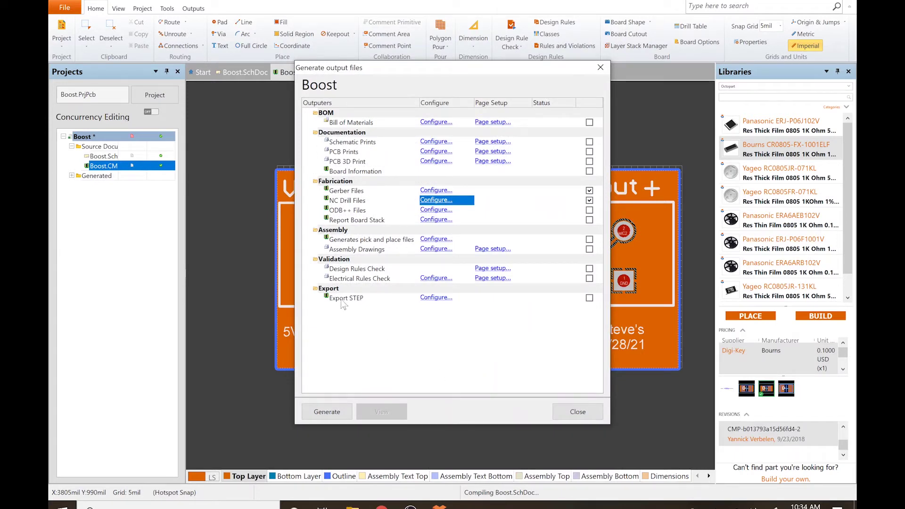
# - Enable the STEP export and accept its configuration for exporting both simple bodies and generic 3D models
pyautogui.click(588, 298)
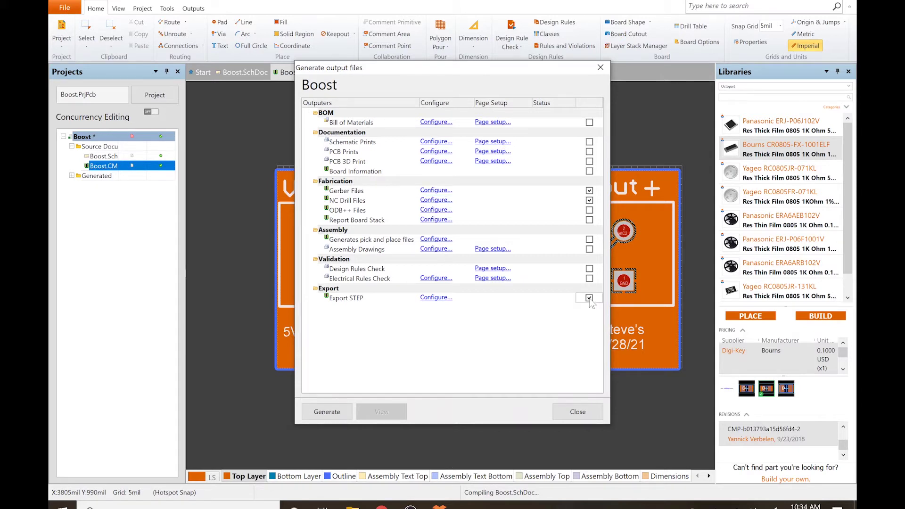
pyautogui.click(437, 299)
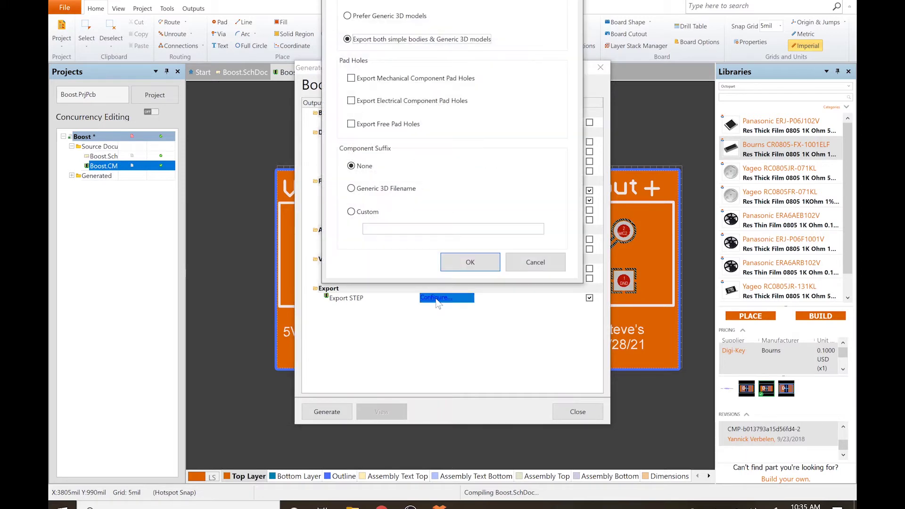
pyautogui.press('Return')
# - Generate the enabled outputs and save them as the zip file Boost V1 in the PCB Designs folder
pyautogui.click(330, 411)
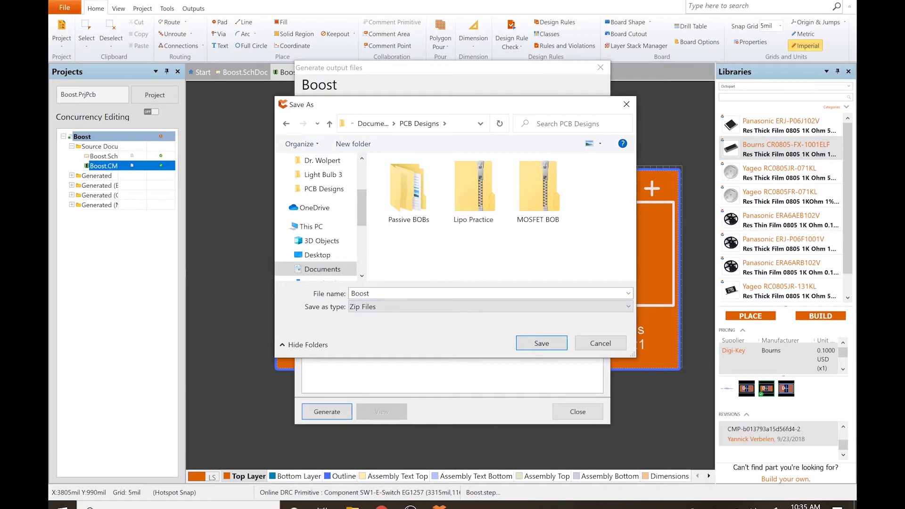
pyautogui.click(370, 293)
pyautogui.click(371, 293)
pyautogui.click(547, 343)
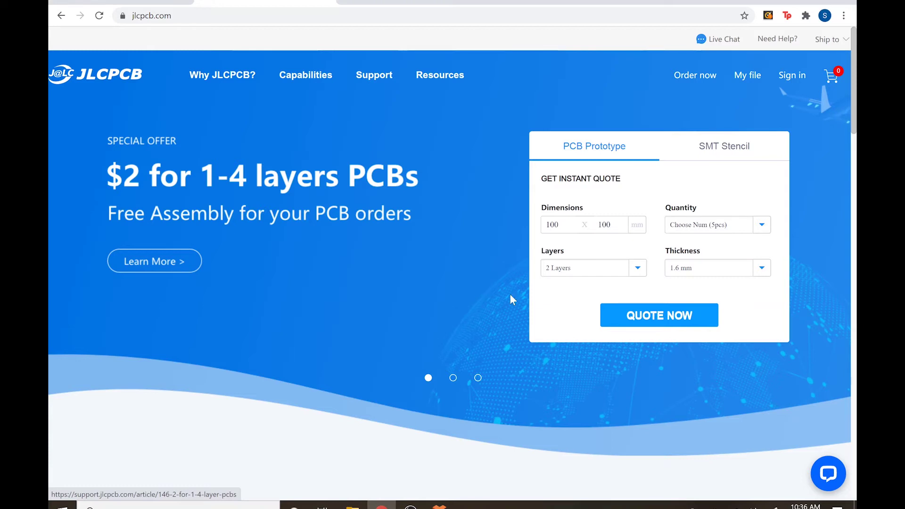
# - On the JLCPCB website, start a PCB quote and upload the Boost V1 Gerber zip file
pyautogui.click(632, 316)
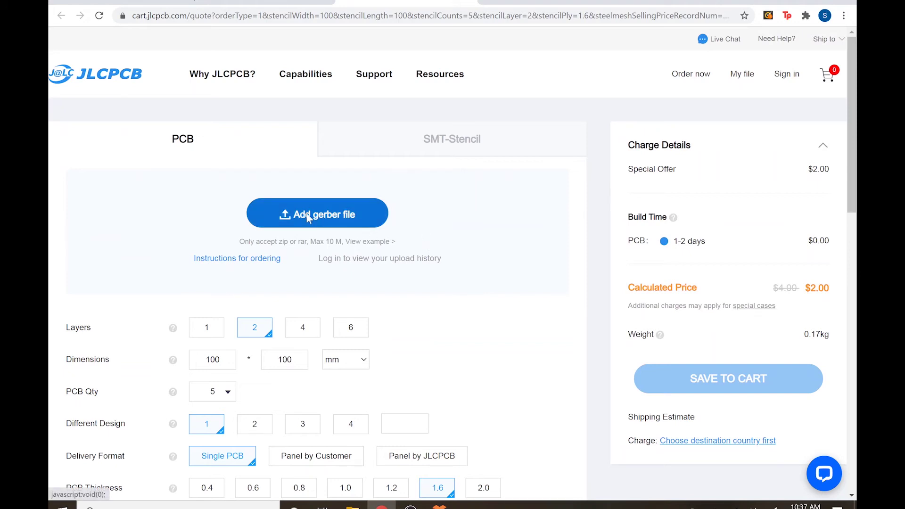
pyautogui.click(324, 216)
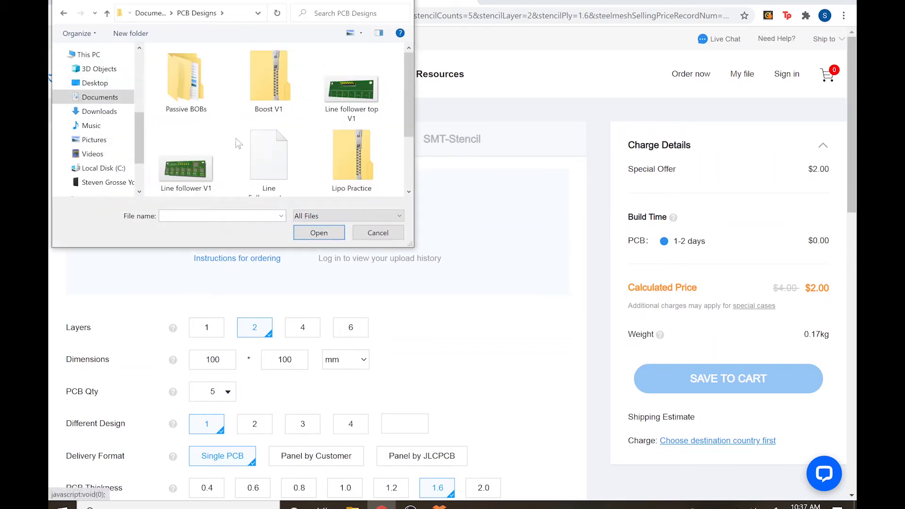
pyautogui.click(264, 86)
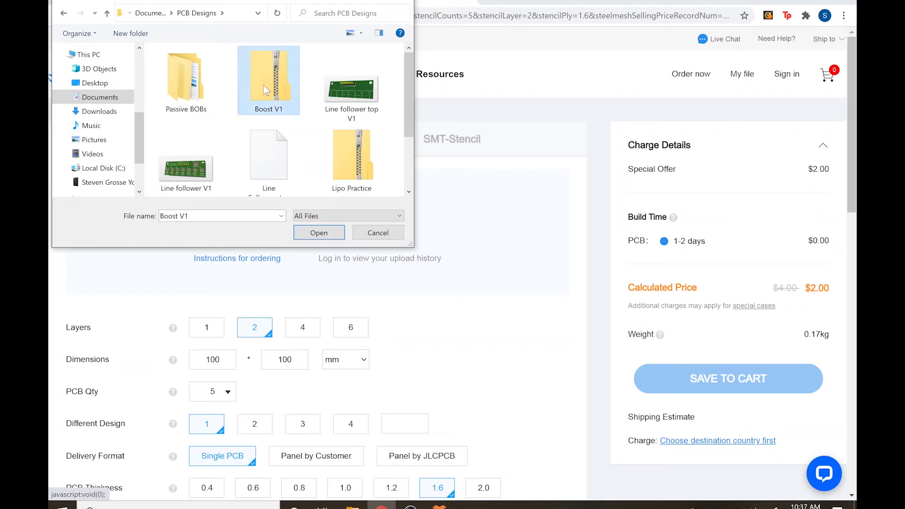
pyautogui.click(320, 232)
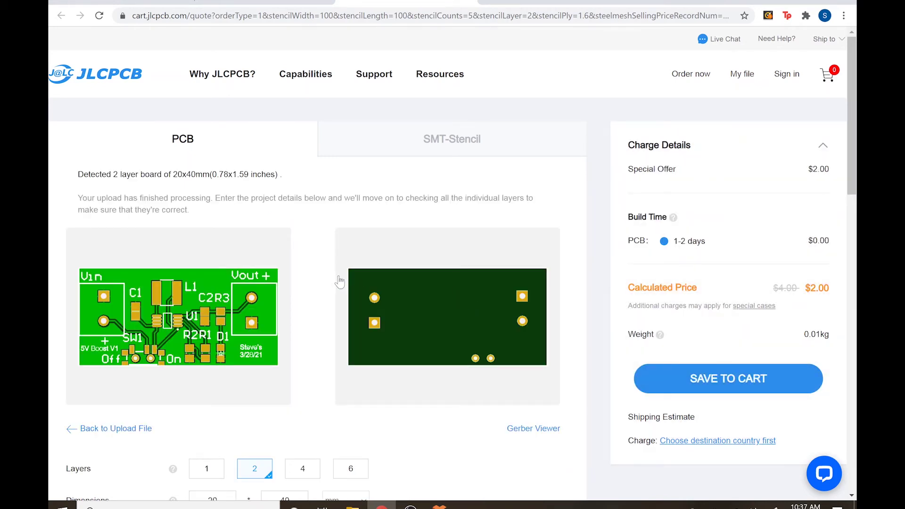
# - Set the PCB quantity to 10 in the board quote
pyautogui.scroll(-6, 476, 330)
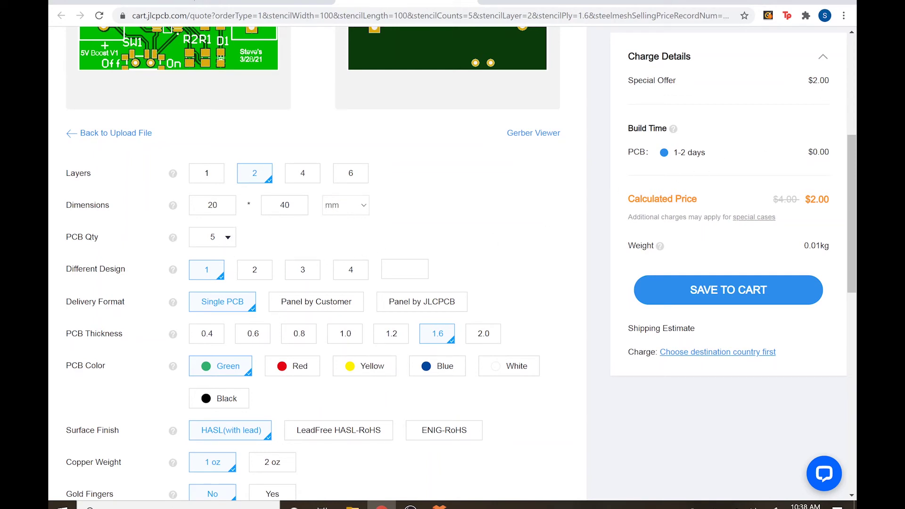
pyautogui.click(227, 237)
pyautogui.click(283, 270)
# - Try a PCB quantity of 100 to compare the calculated price, and set the quantity back to 10
pyautogui.scroll(5, 479, 248)
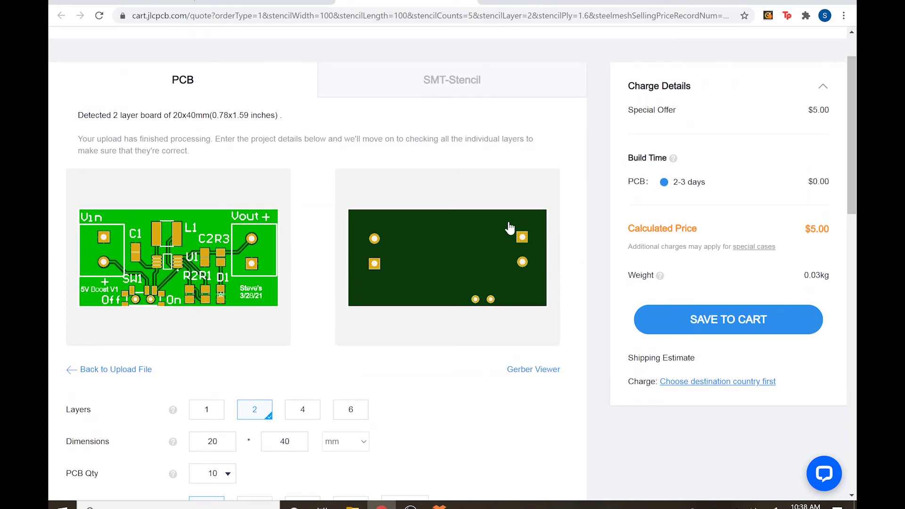
pyautogui.scroll(2, 519, 177)
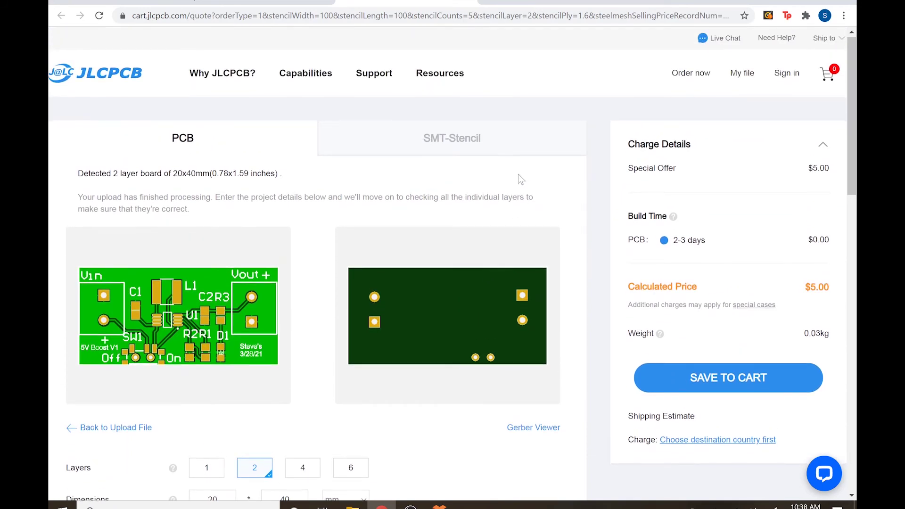
pyautogui.scroll(-6, 520, 178)
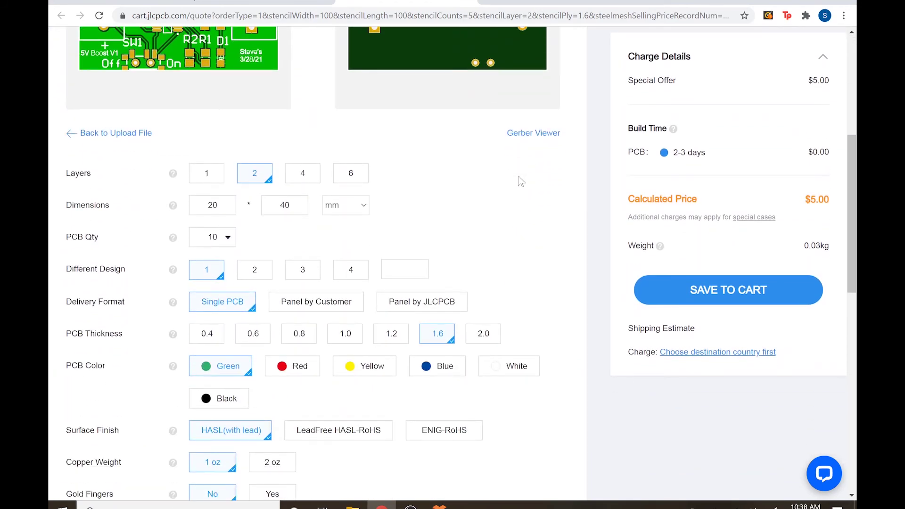
pyautogui.click(229, 238)
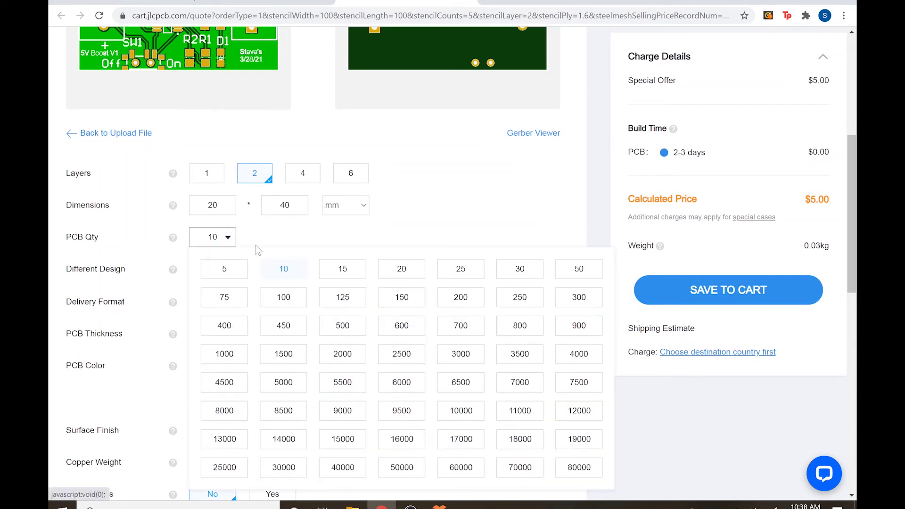
pyautogui.click(284, 299)
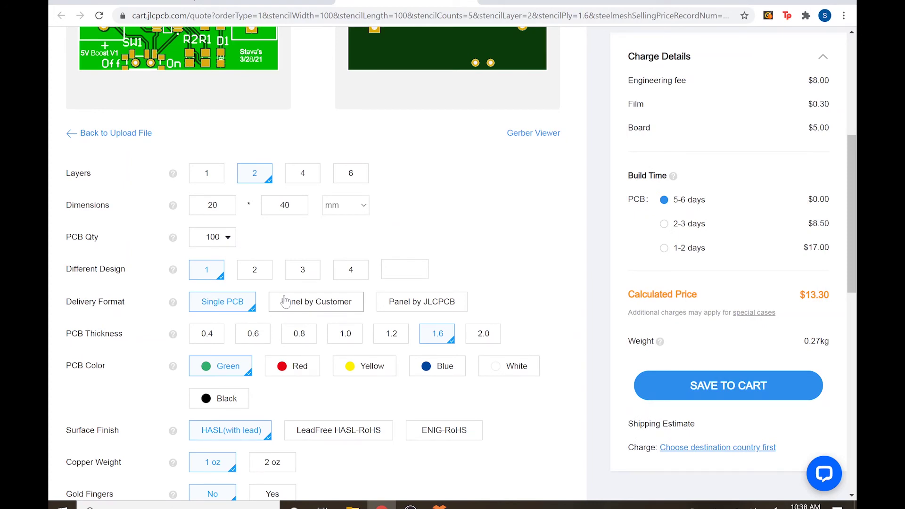
pyautogui.click(228, 239)
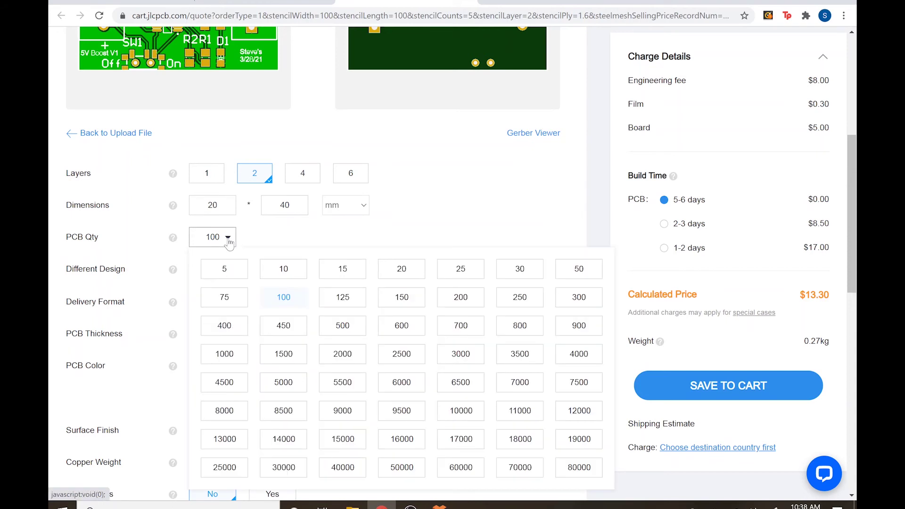
pyautogui.click(285, 271)
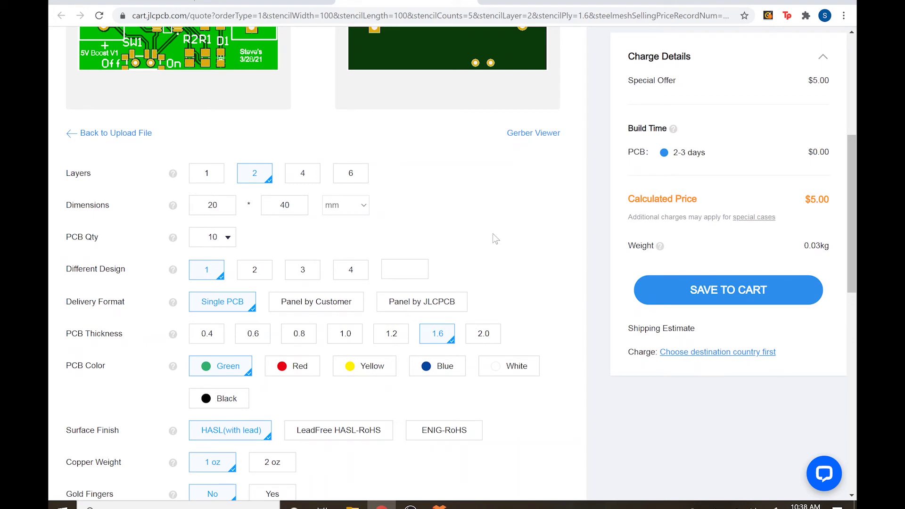
pyautogui.scroll(-3, 493, 238)
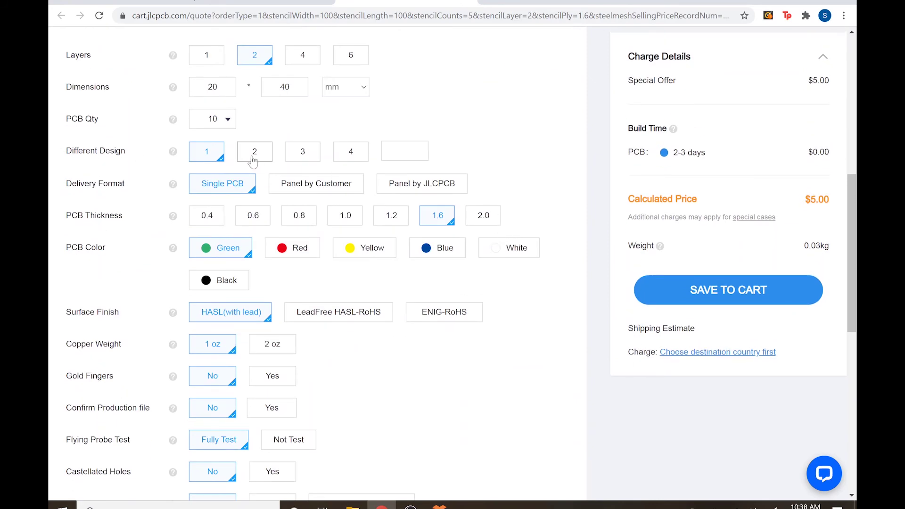
# - Try red as the PCB color and set the board's solder mask color to blue
pyautogui.moveTo(172, 183)
pyautogui.click(300, 254)
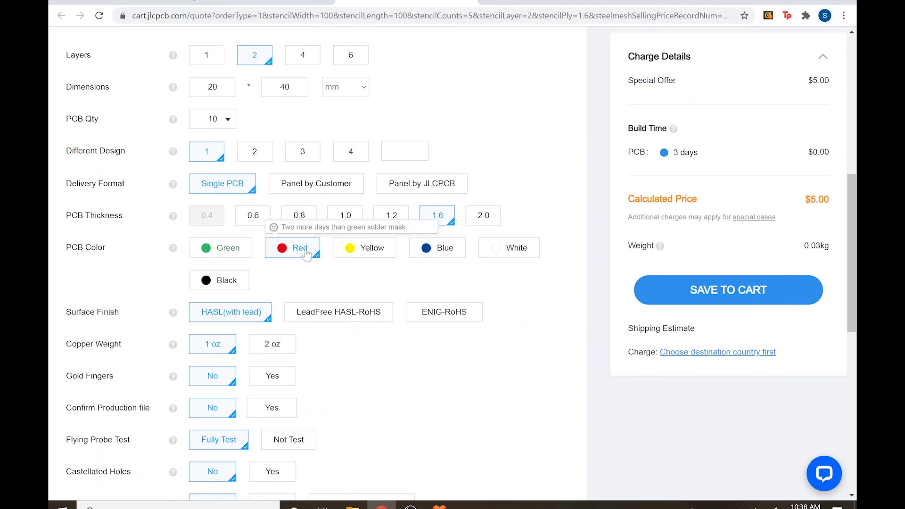
pyautogui.click(435, 253)
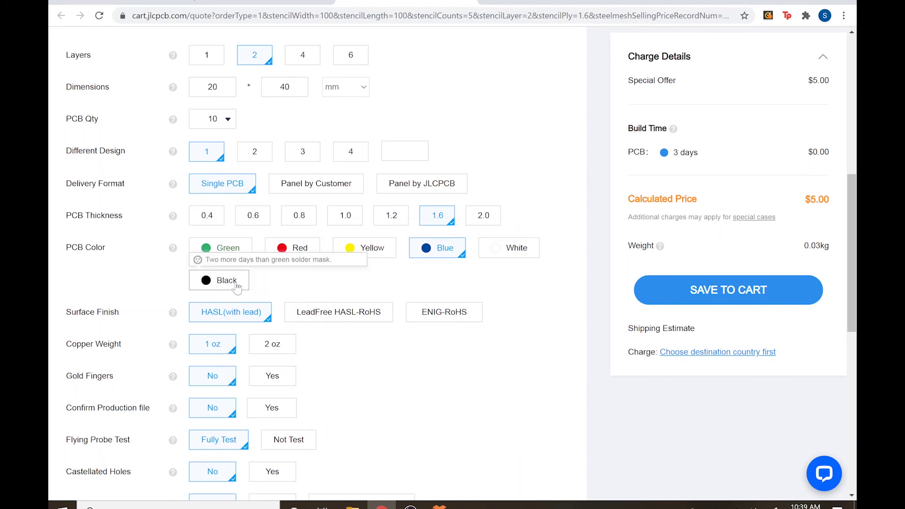
# - Try a copper weight of 2 oz to compare the calculated price, and set it back to 1 oz
pyautogui.scroll(-4, 511, 310)
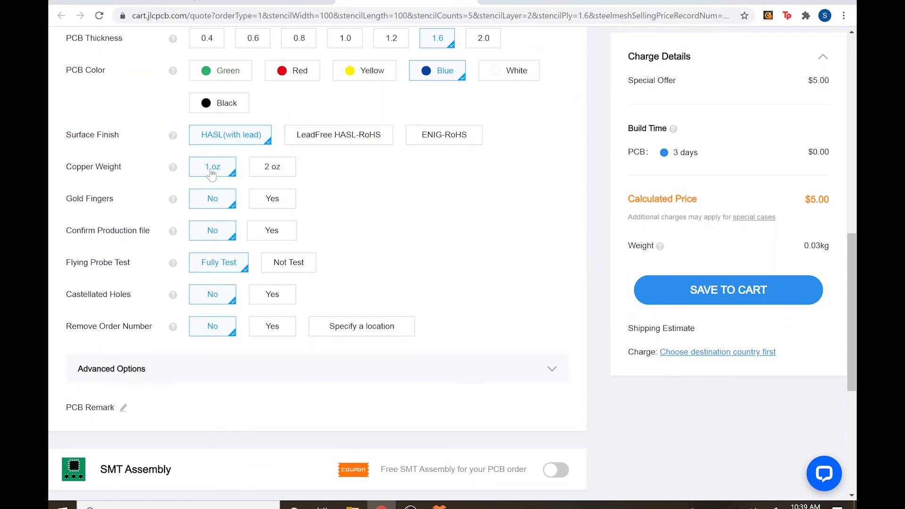
pyautogui.click(273, 169)
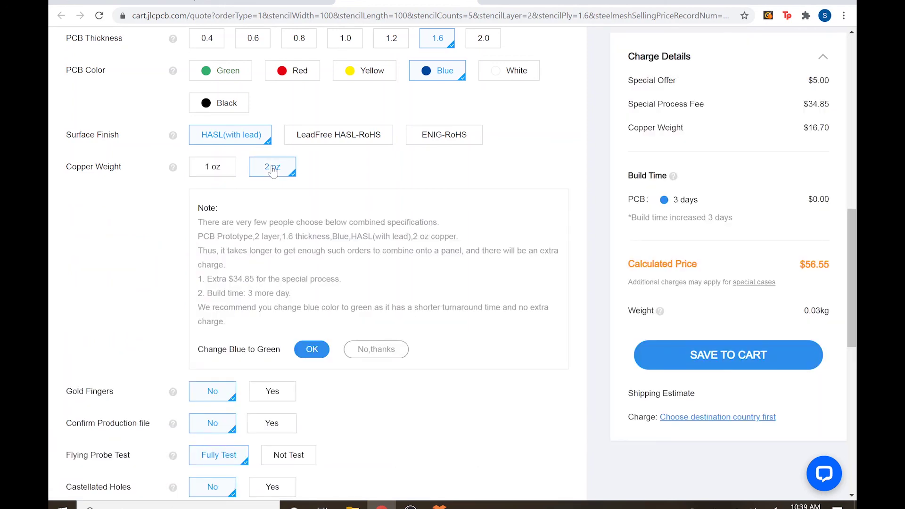
pyautogui.click(220, 170)
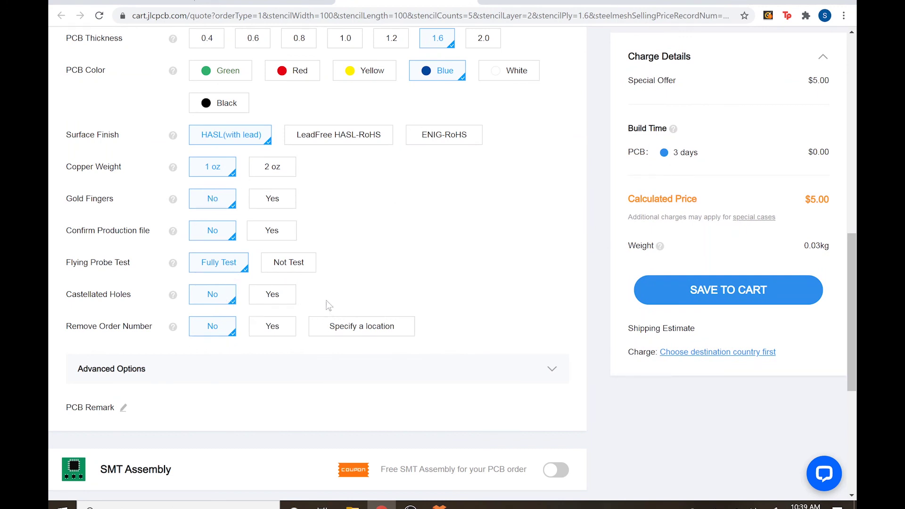
# - Submit the quoted blue board to the cart, and leave the login page for the JLCPCB home page
pyautogui.scroll(-1, 330, 297)
pyautogui.scroll(-2, 338, 263)
pyautogui.scroll(4, 333, 259)
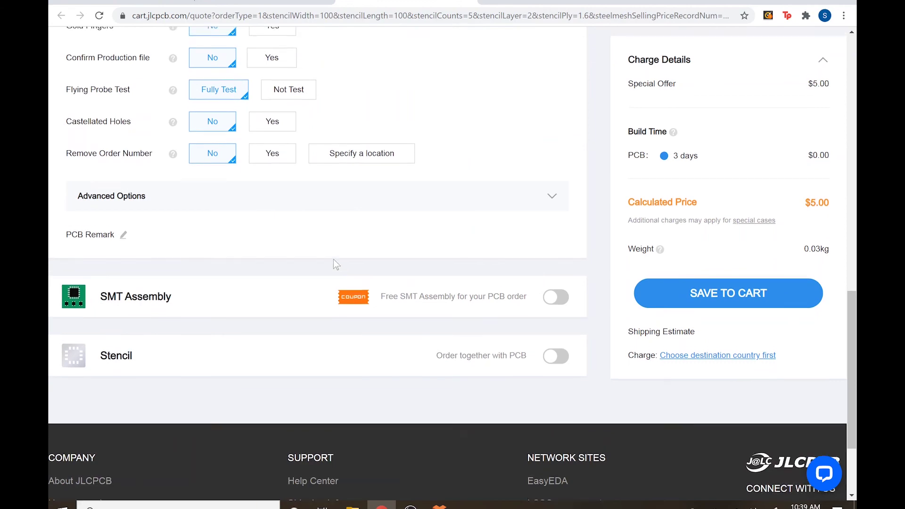
pyautogui.scroll(10, 333, 259)
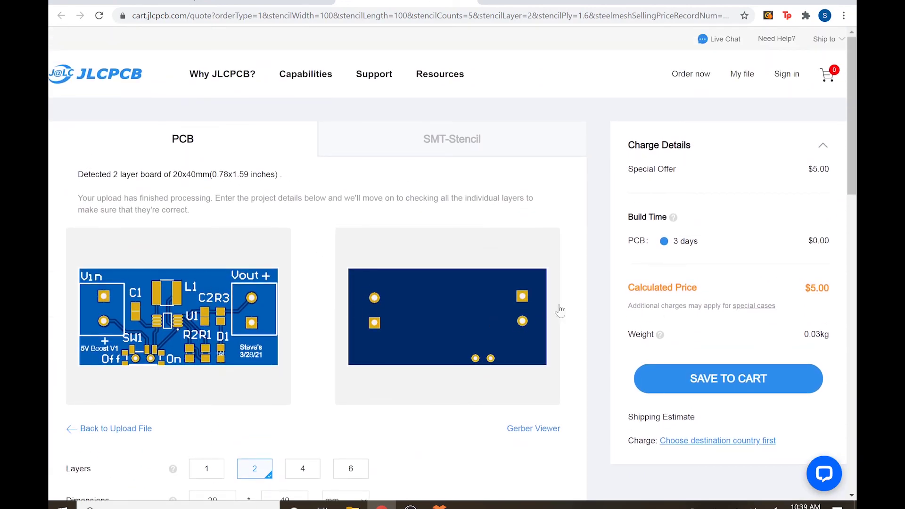
pyautogui.click(749, 384)
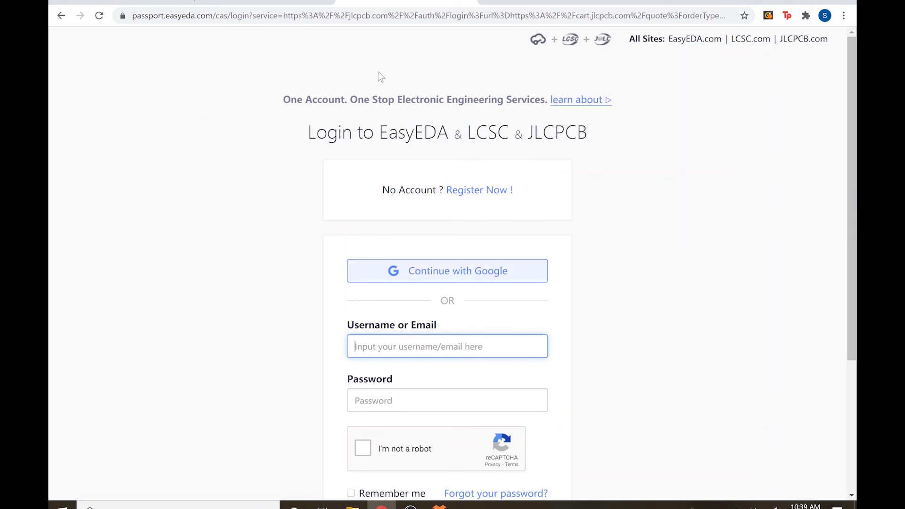
pyautogui.click(473, 4)
pyautogui.moveTo(445, 125)
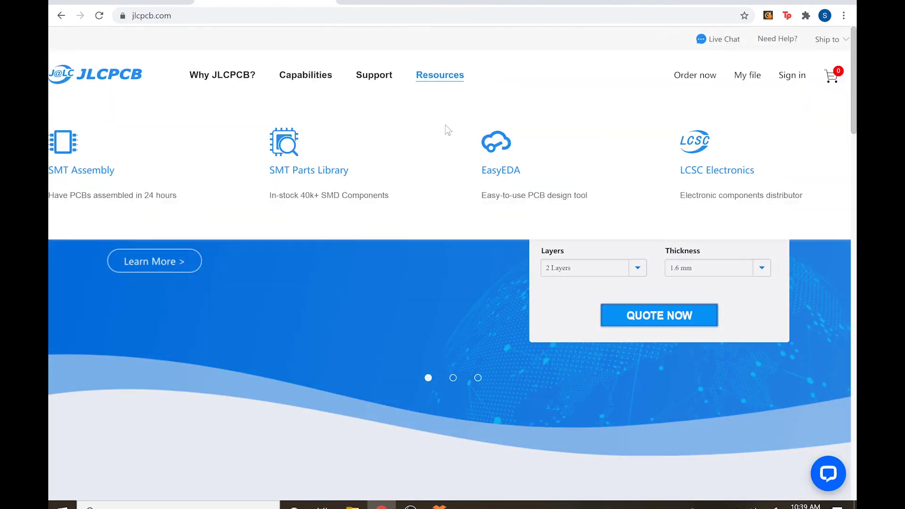